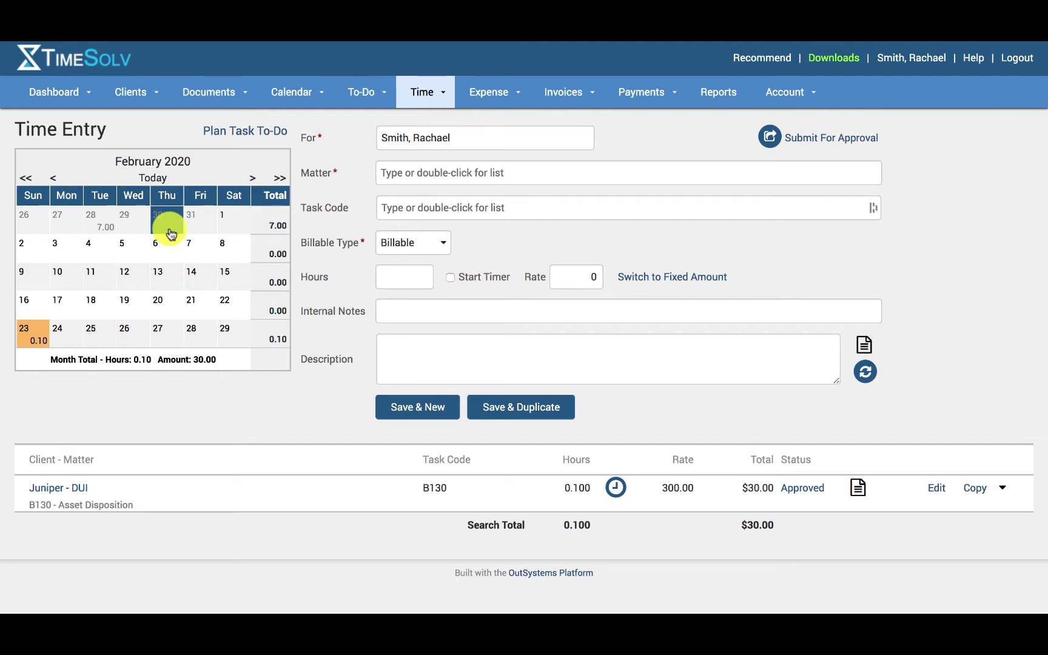
Move the calendar to March 2019 and pick the 20th as the entry date
left_click(255, 179)
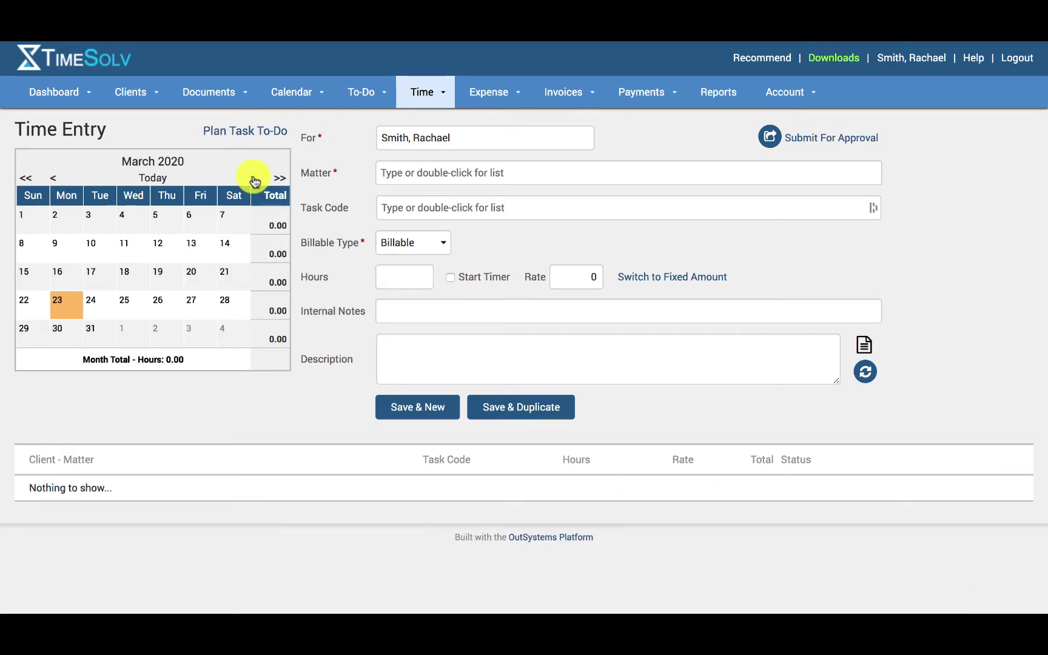
left_click(25, 180)
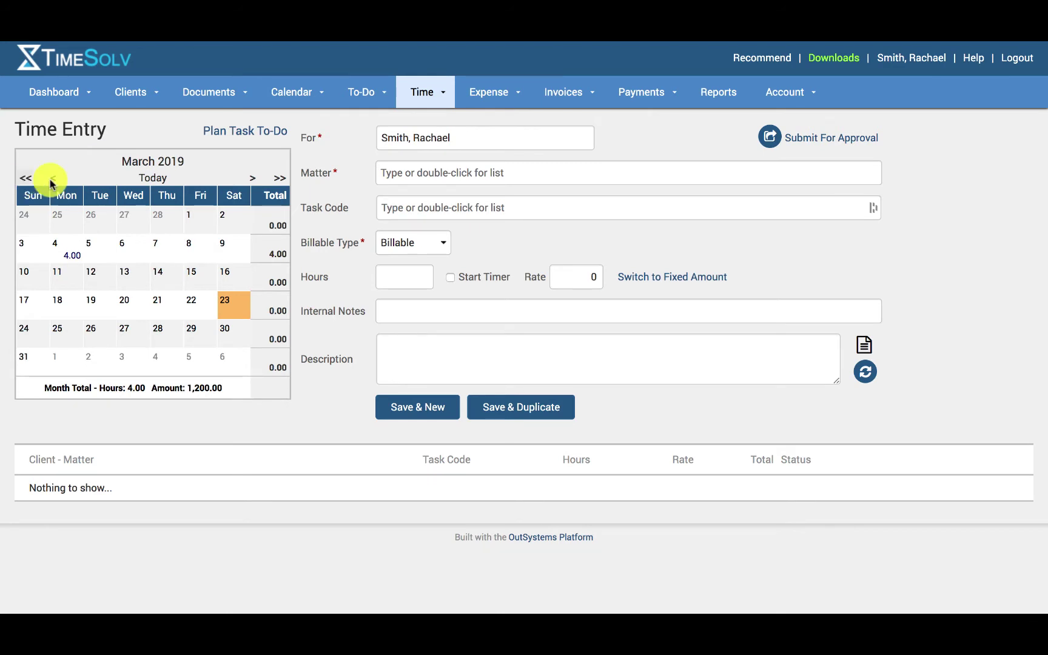
left_click(133, 311)
left_click(132, 314)
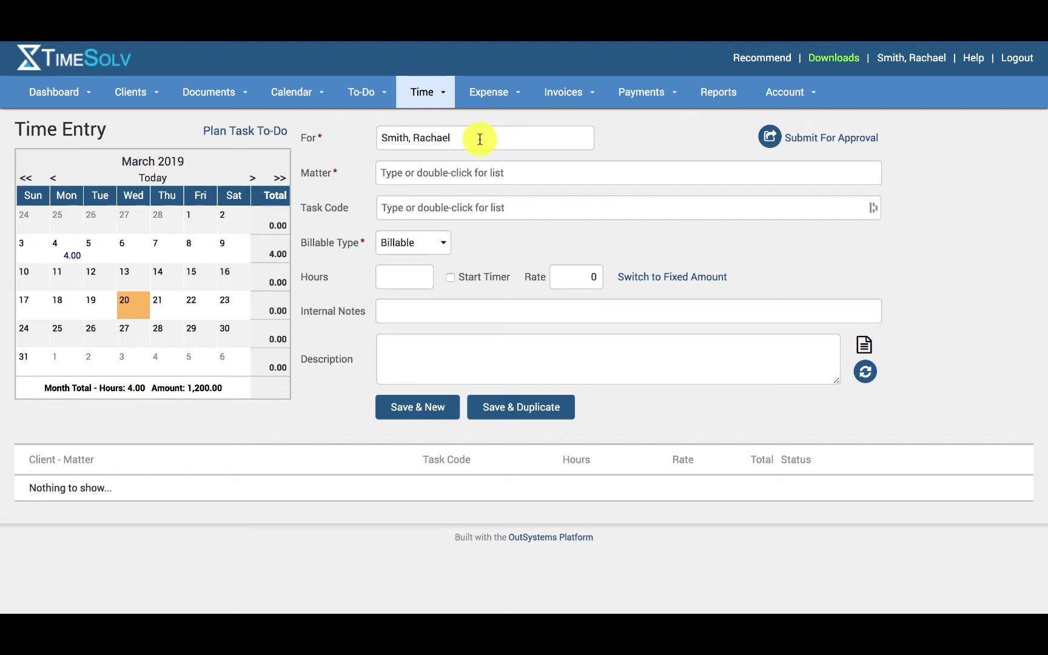
In the Matter field, pick Phase 1 - Task 2 from the Plan Task To-Do list
left_click(481, 171)
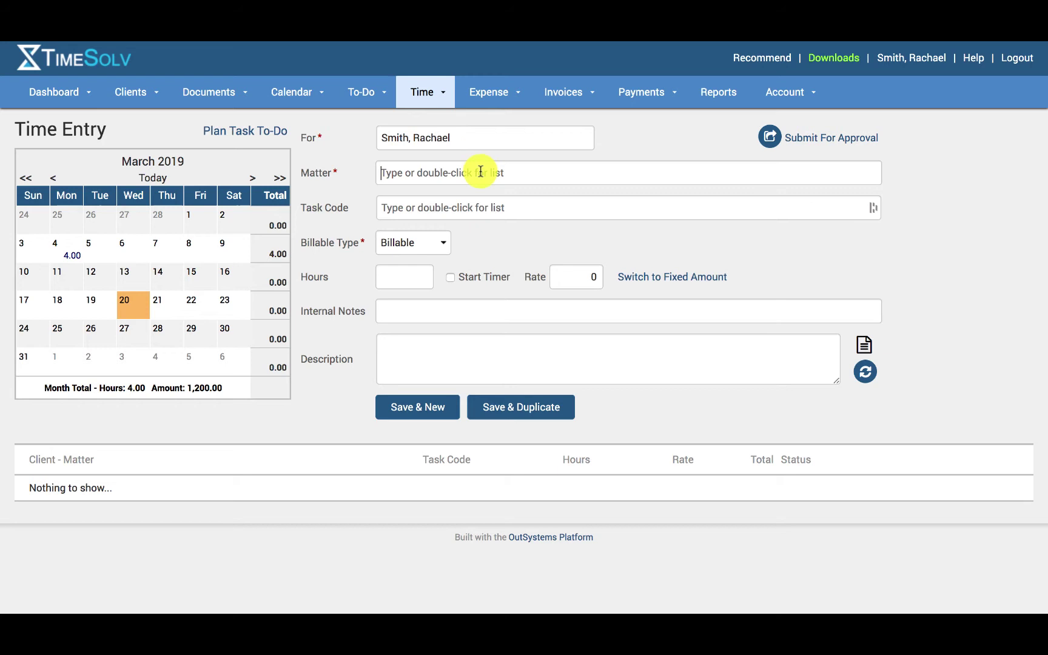
left_click(268, 135)
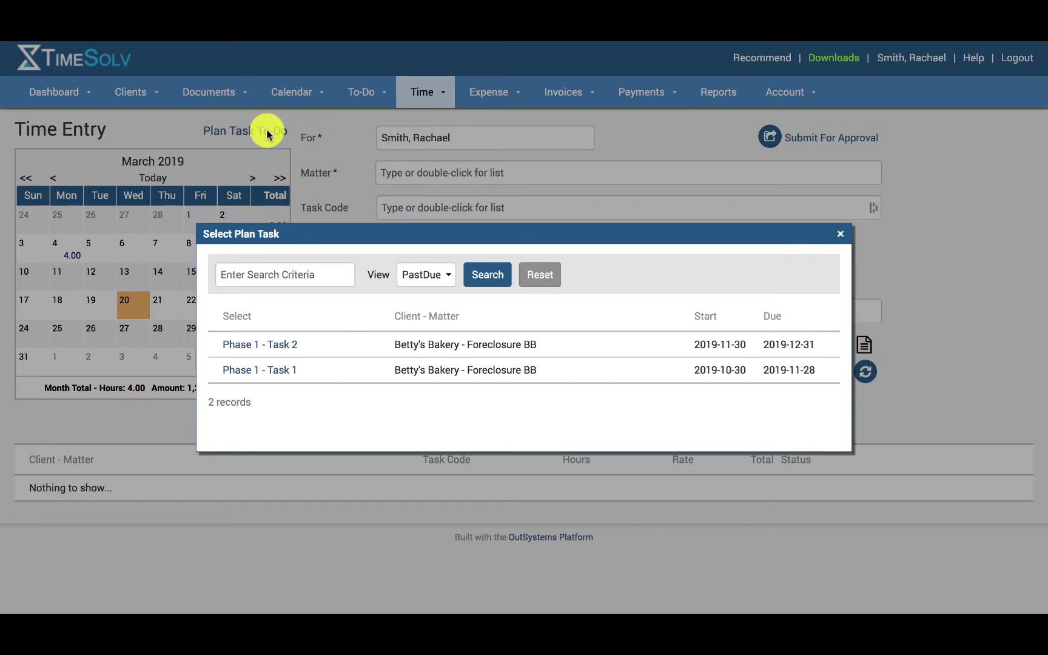
left_click(259, 344)
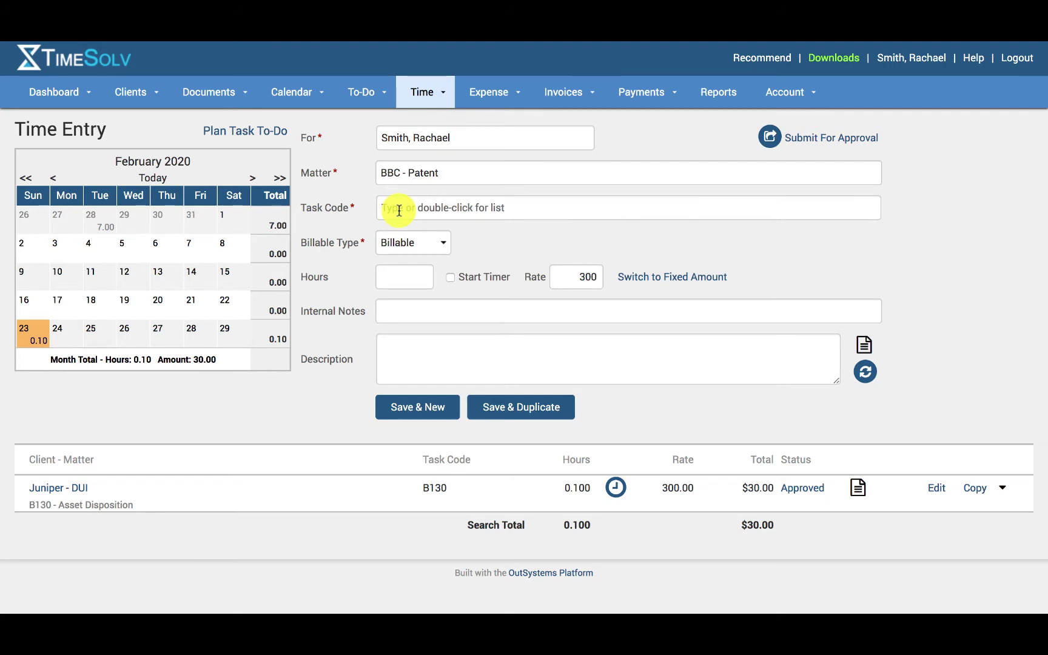
Apply task code B160 - Fee/Employment Application and check the Billable type choices
left_click(399, 211)
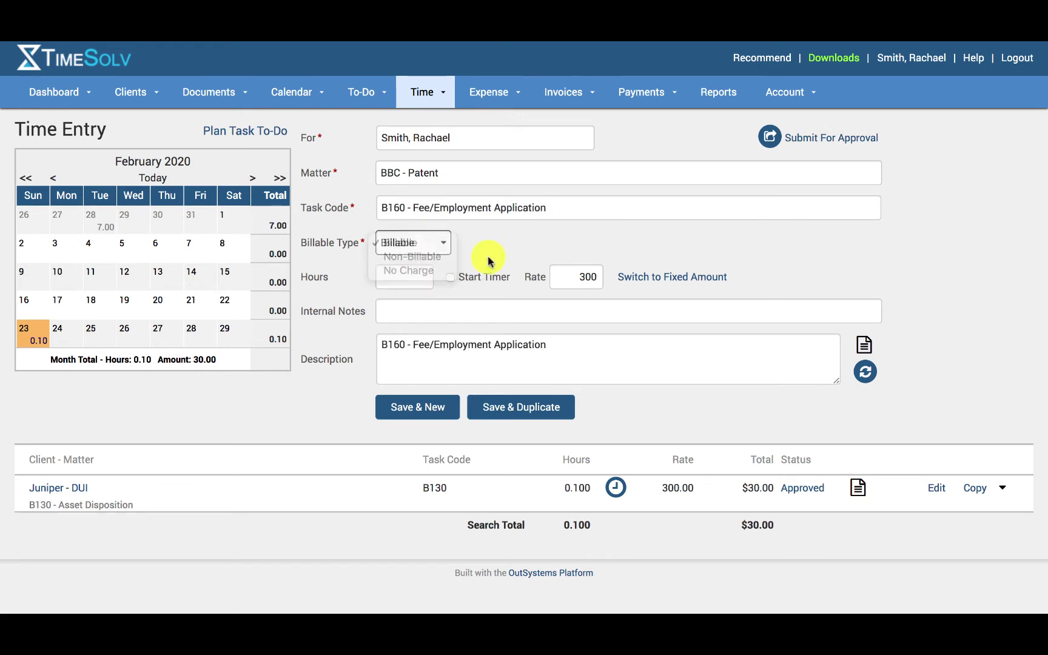
left_click(412, 243)
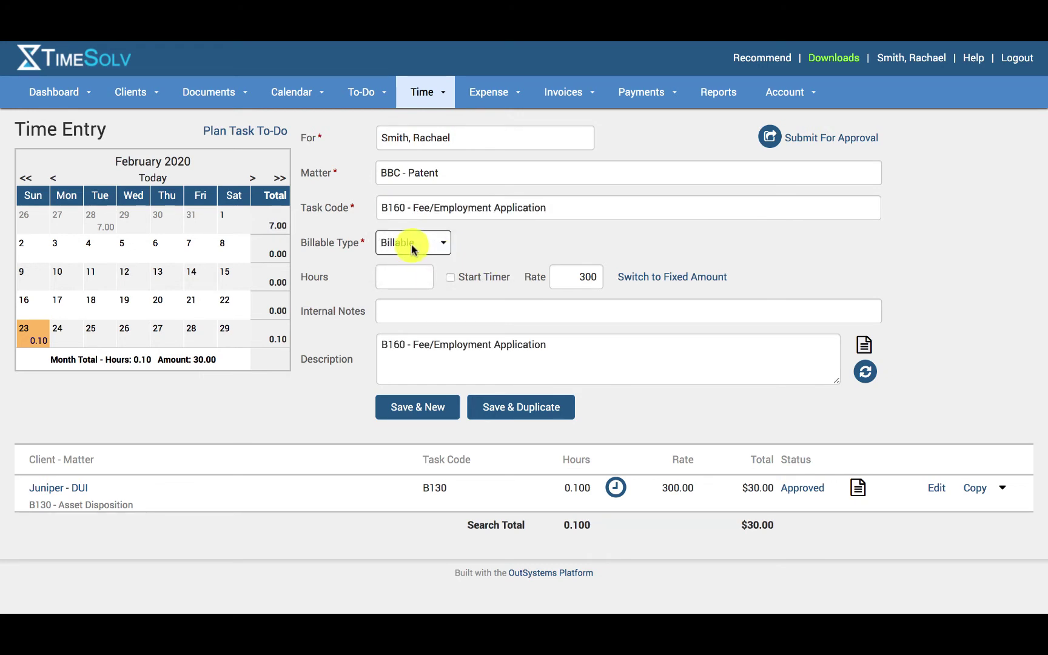
left_click(411, 245)
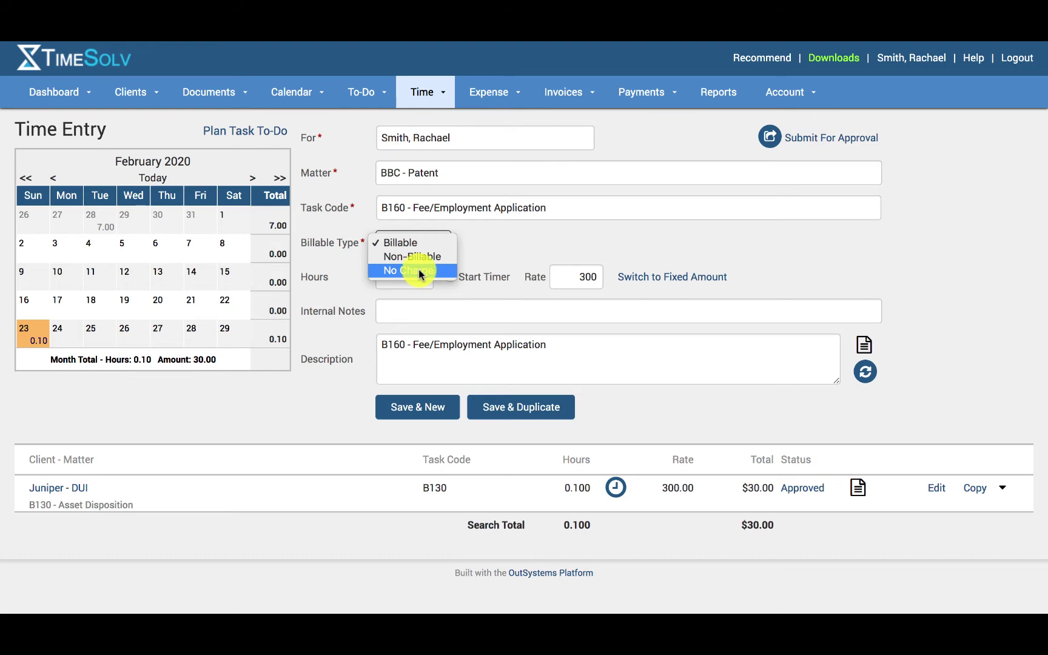
left_click(508, 253)
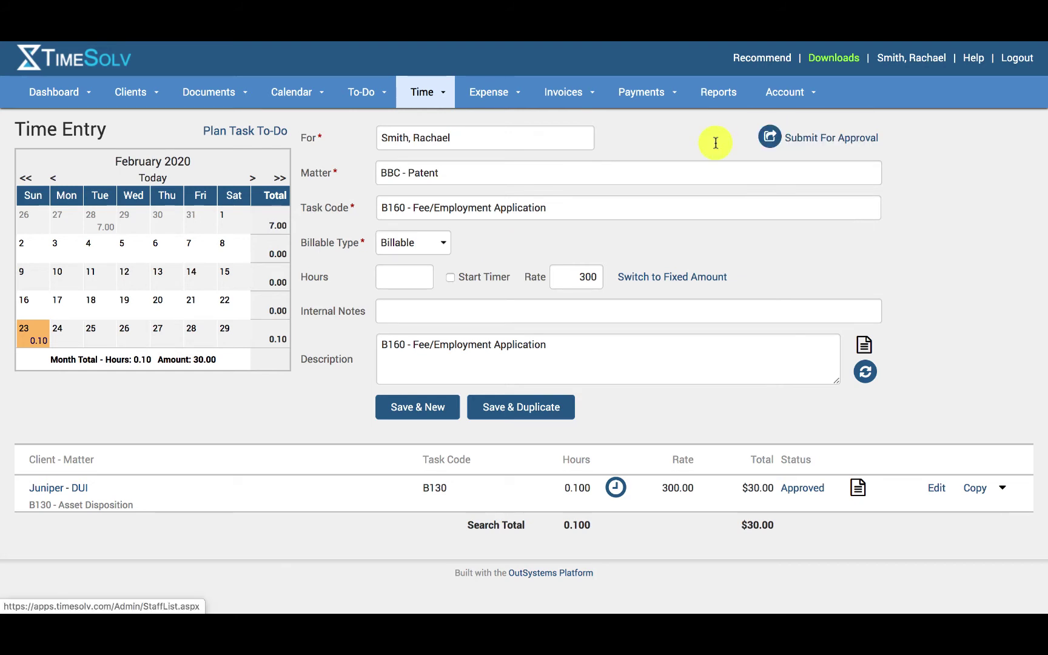
mouse_move(785, 107)
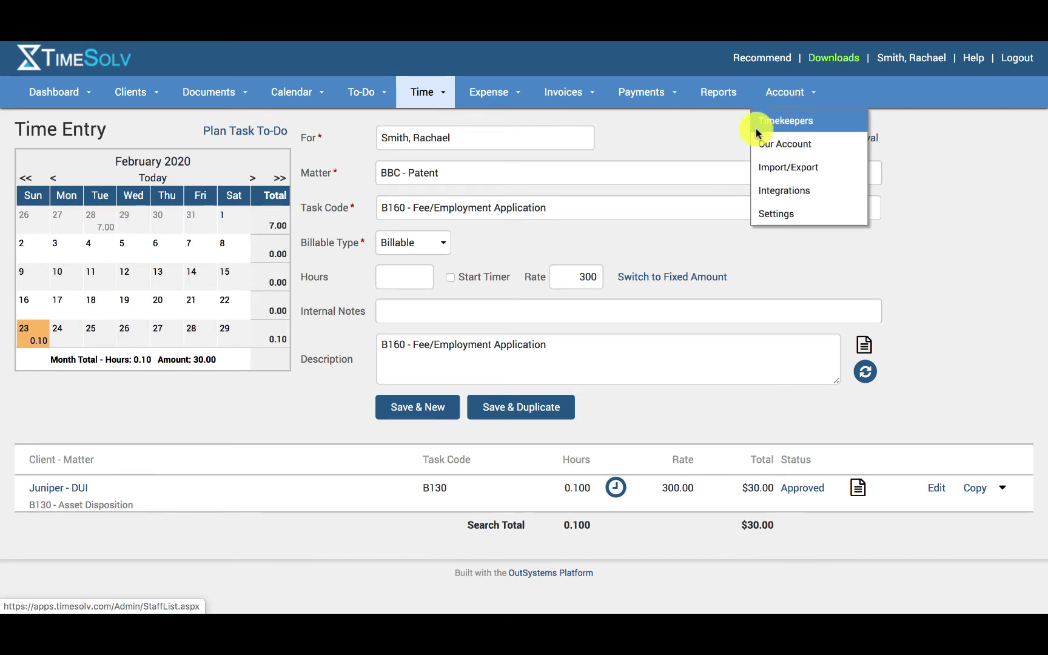
left_click(661, 168)
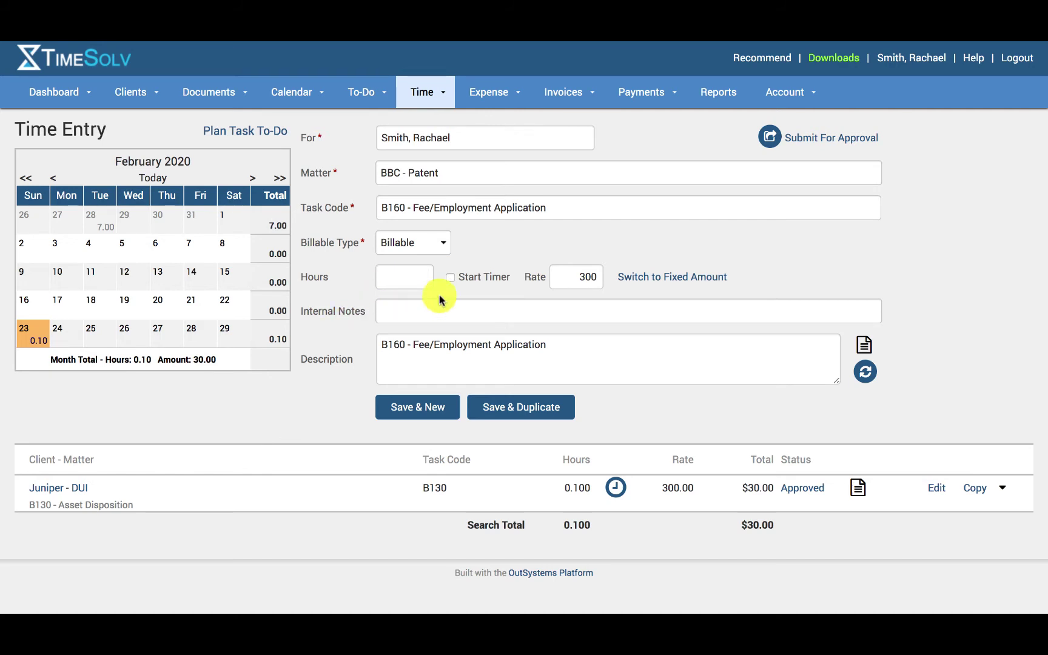
Save the BBC - Patent entry with Start Timer ticked via Save & New
left_click(449, 277)
left_click(424, 410)
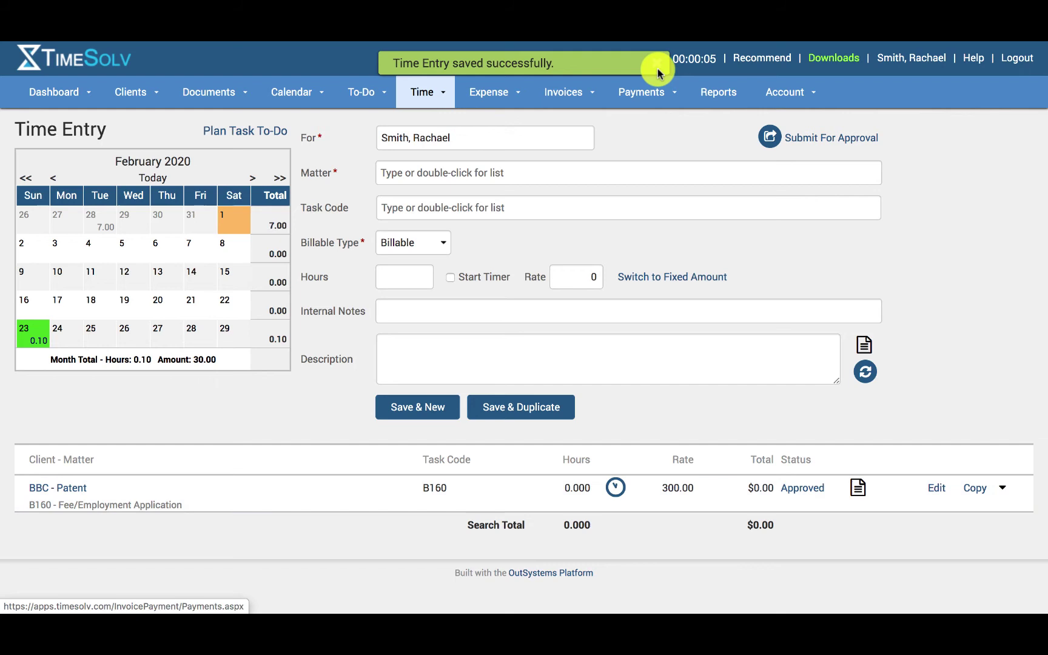
left_click(657, 65)
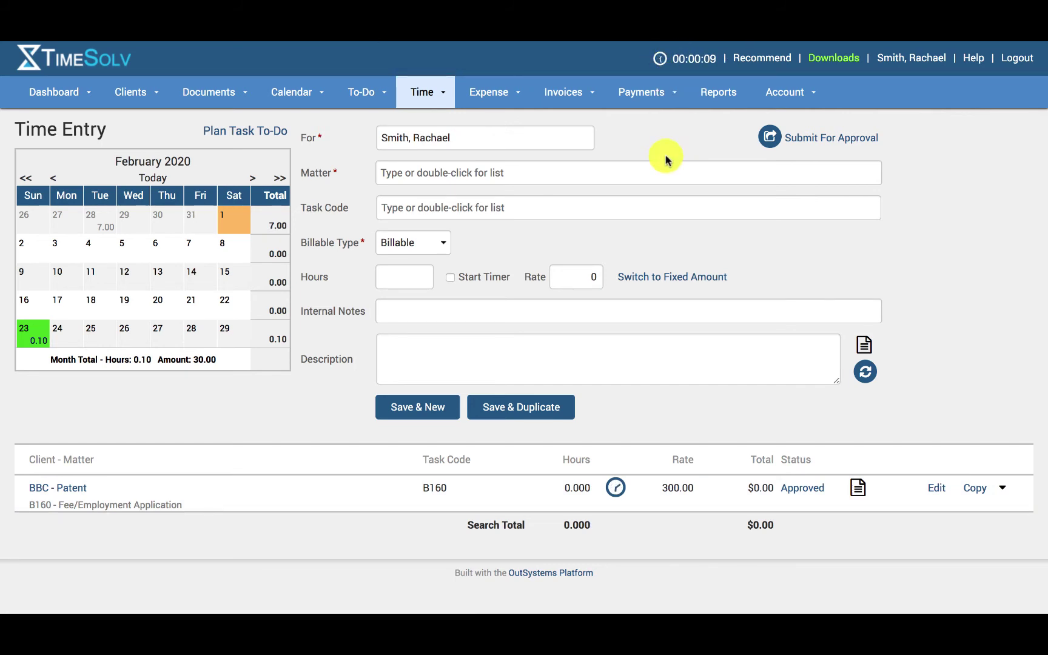
Stop and restart the BBC - Patent entry's timer, leaving it running
left_click(618, 489)
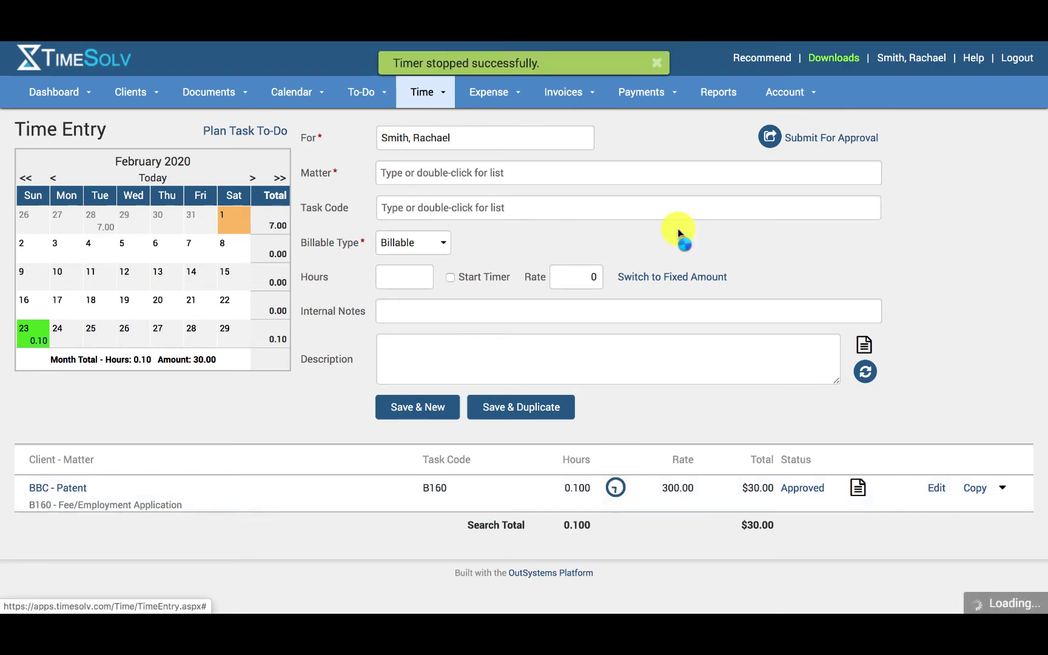
left_click(660, 61)
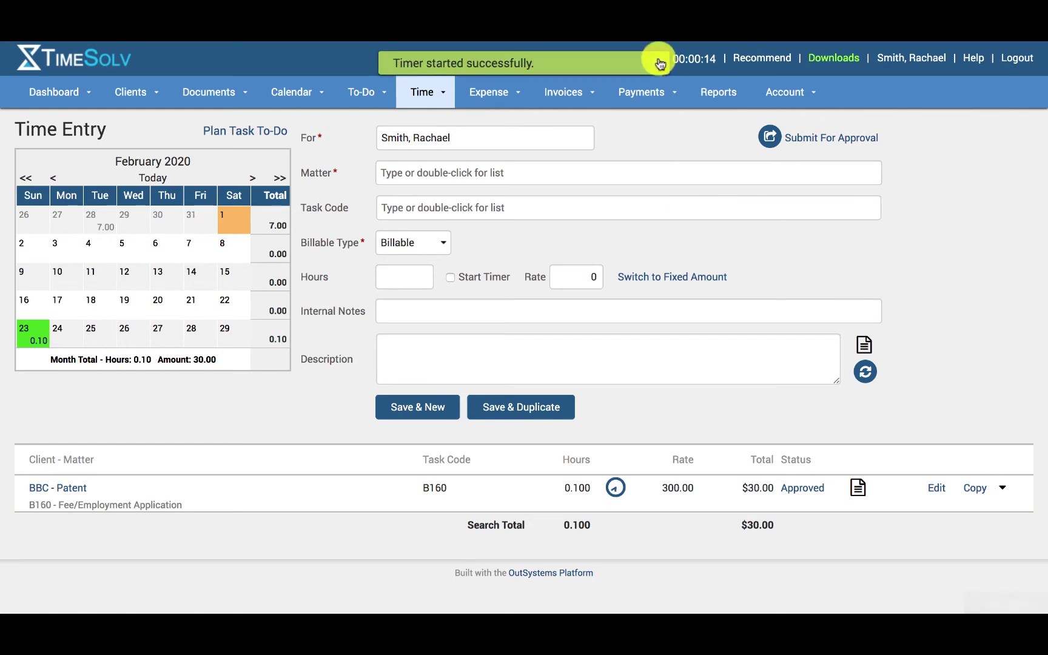
left_click(660, 61)
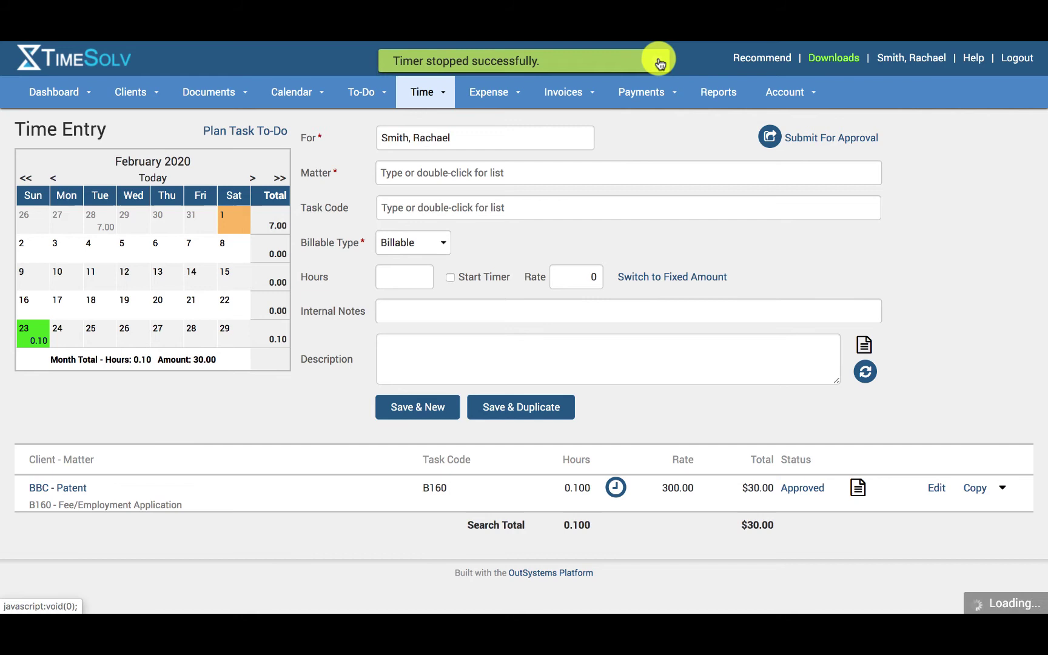
left_click(617, 485)
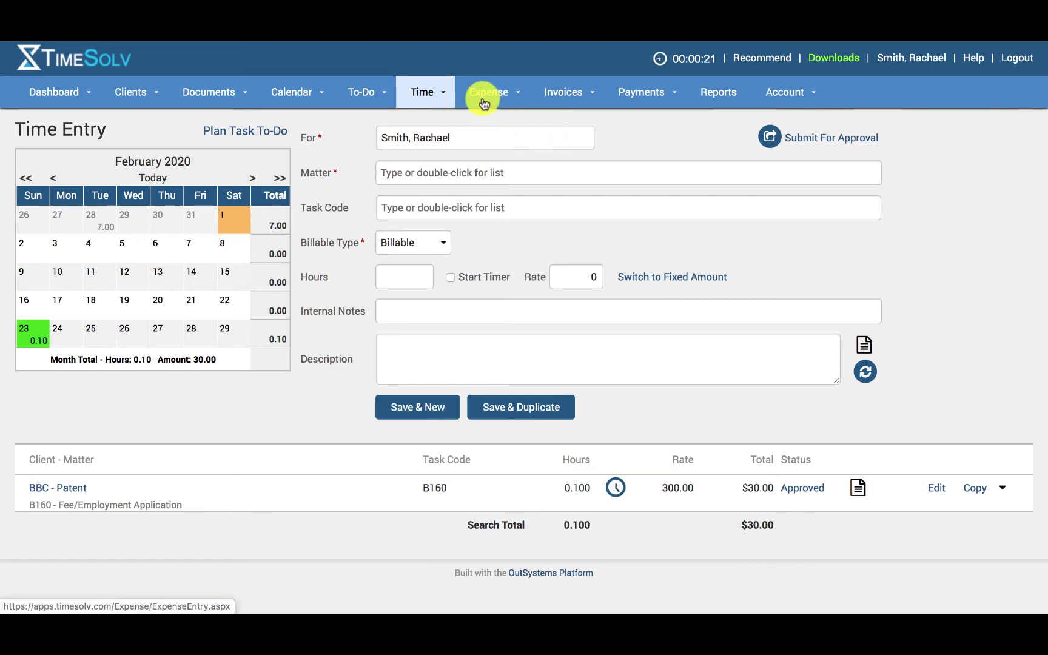
View Draft Invoices, then load the timed entry back into the form
left_click(563, 93)
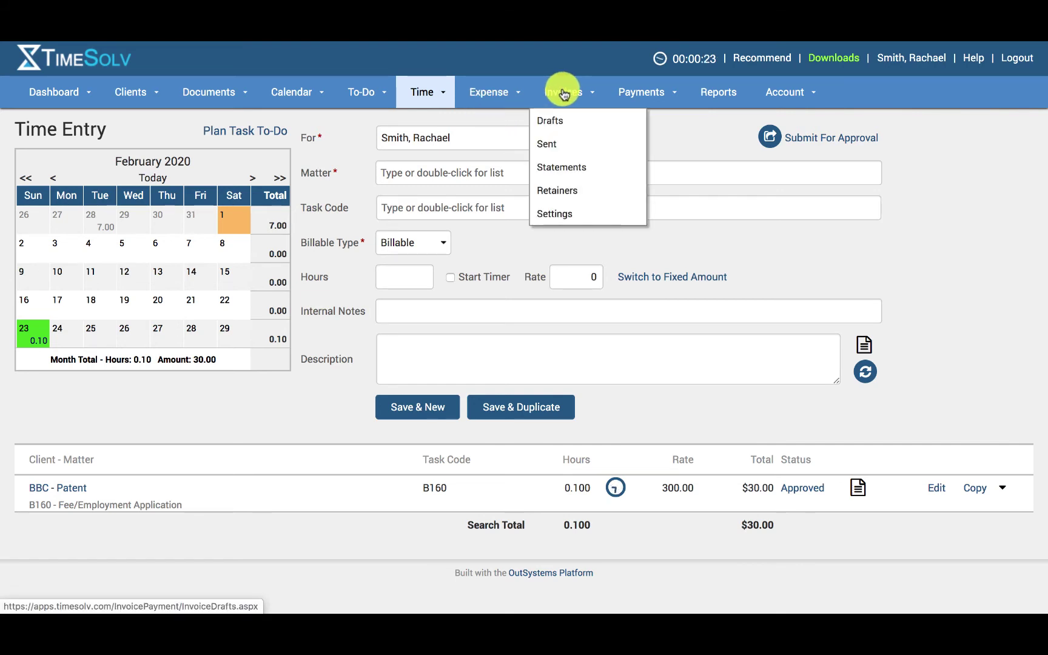
left_click(566, 116)
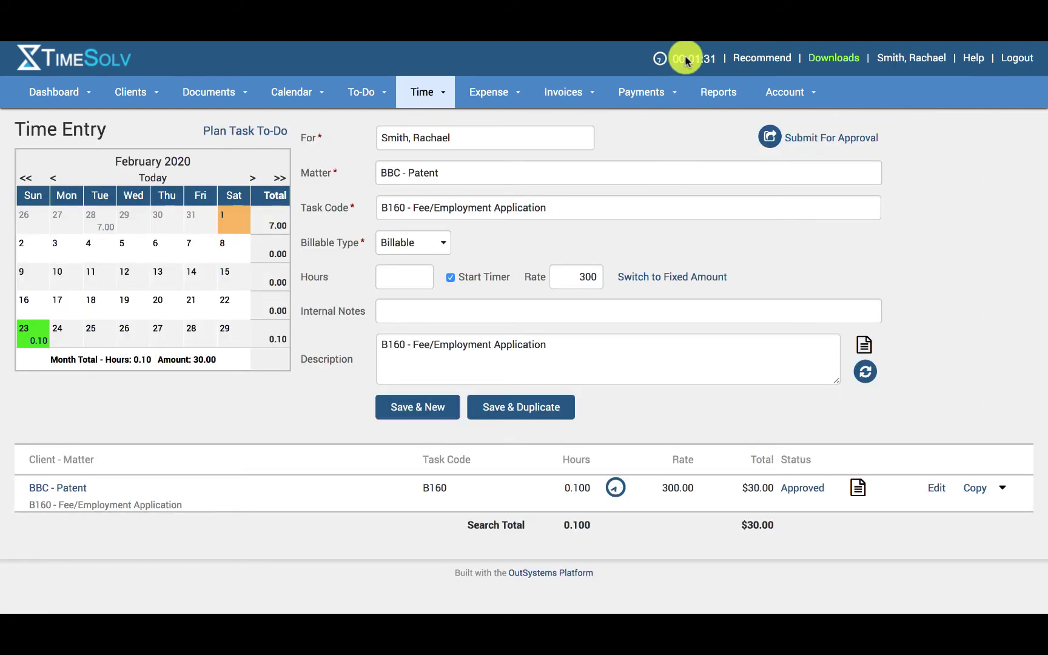
left_click(686, 58)
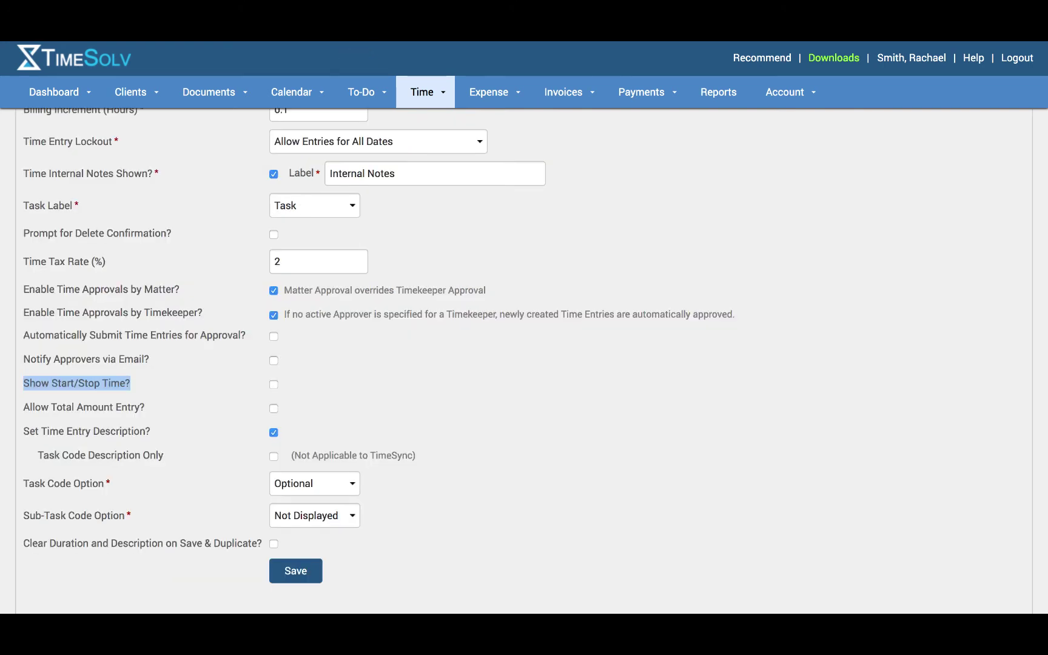
Enable 'Show Start/Stop Time?' in the Time settings and save them
left_click(440, 91)
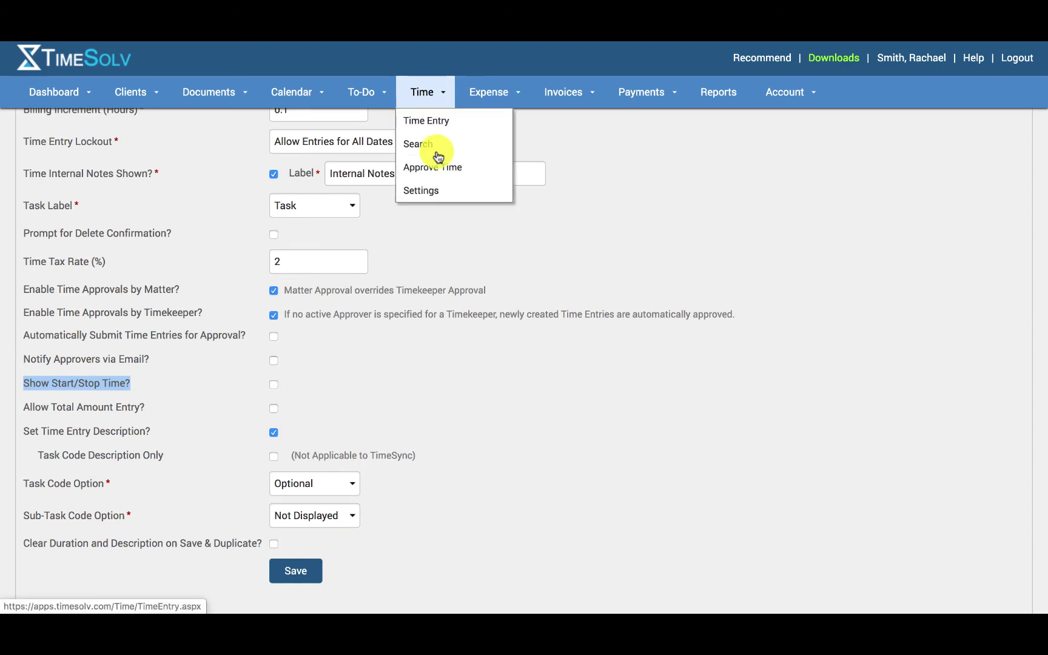
left_click(177, 340)
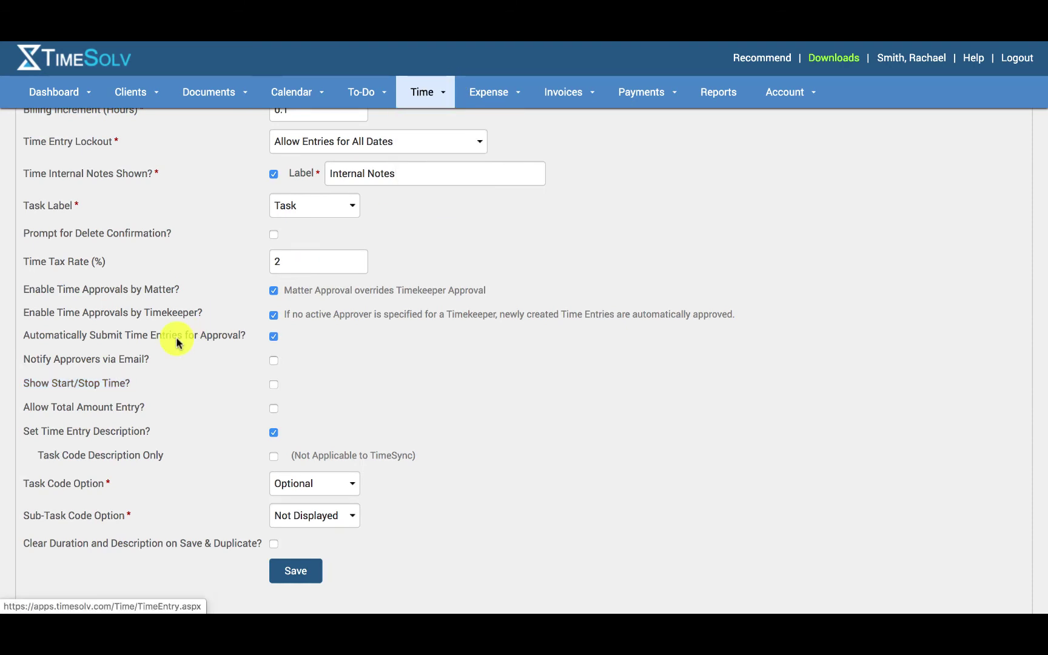
triple_click(34, 385)
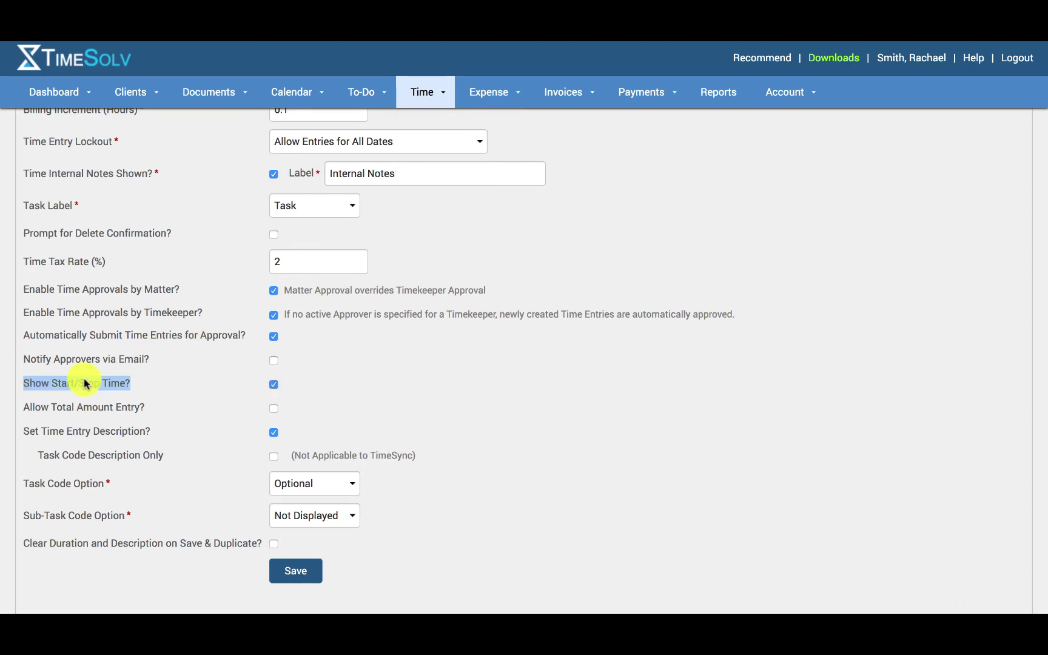
left_click(306, 570)
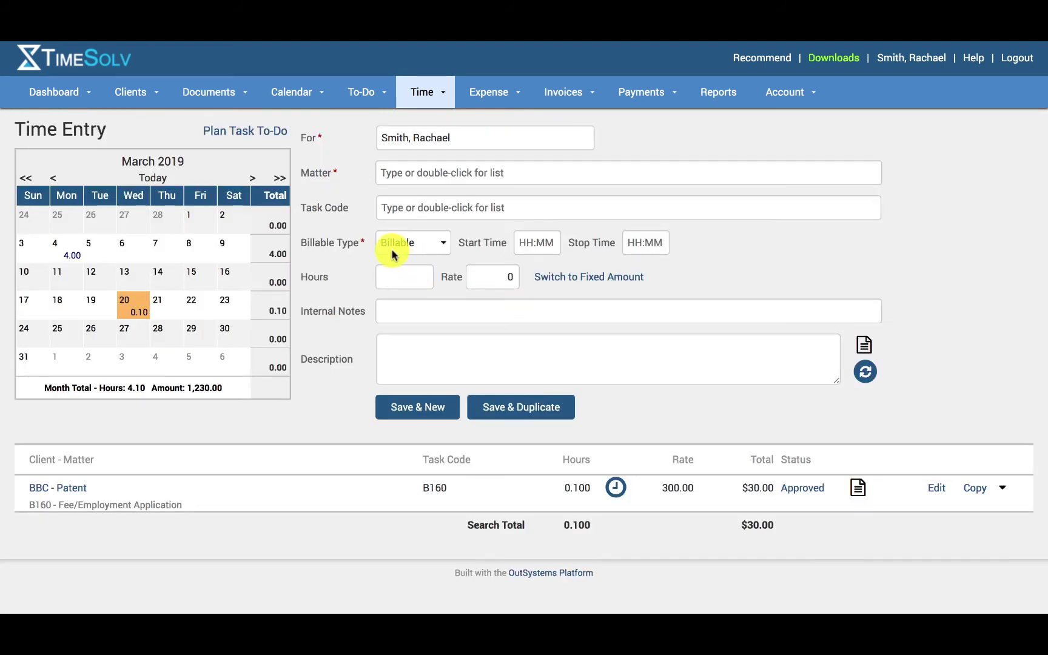
left_click(525, 238)
left_click(632, 243)
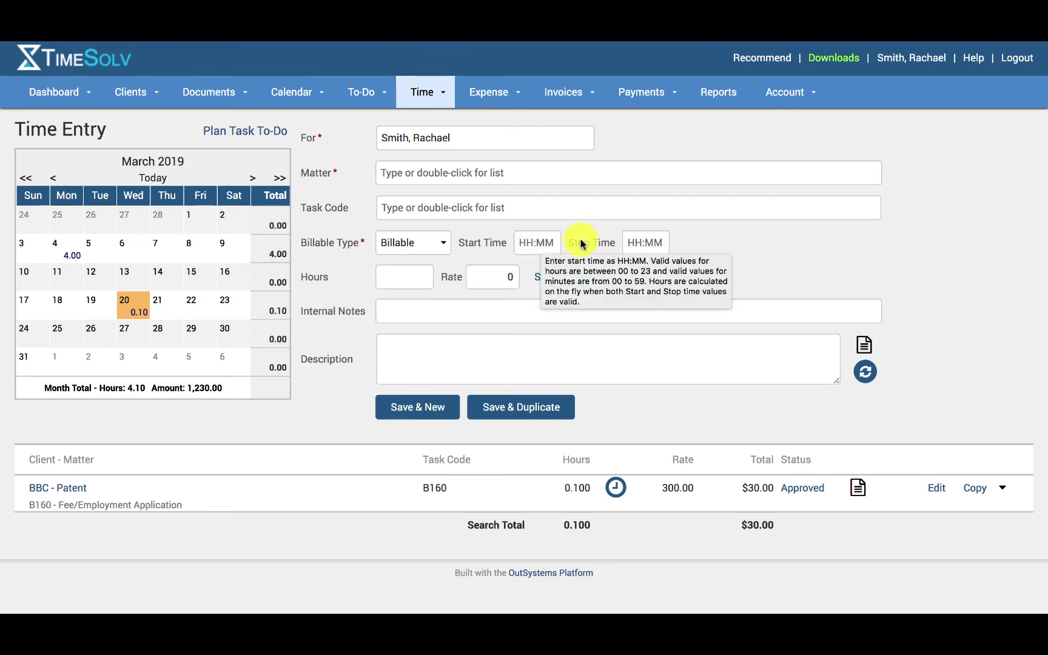
left_click(405, 280)
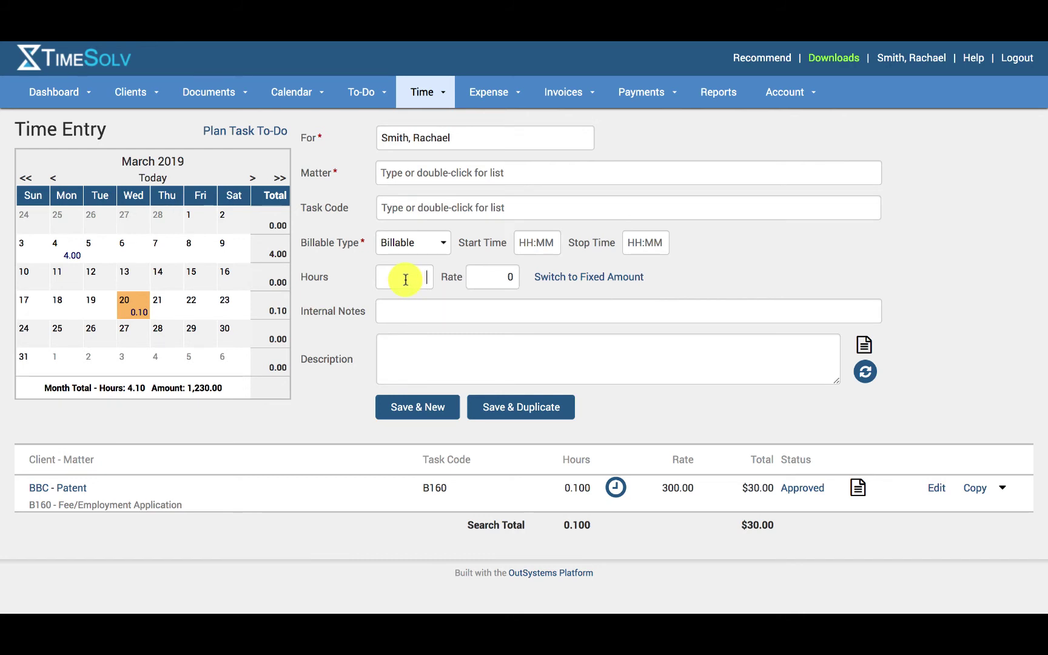
left_click(505, 276)
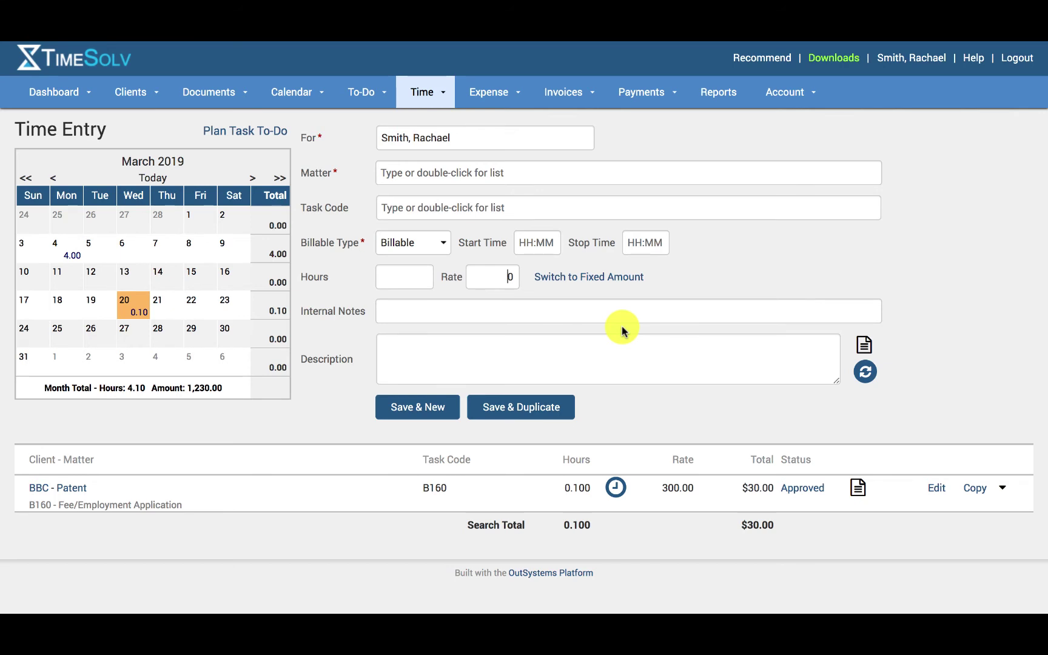
Switch to Fixed Amount, then move through the Fixed Amount, Internal Notes and Description fields
left_click(591, 277)
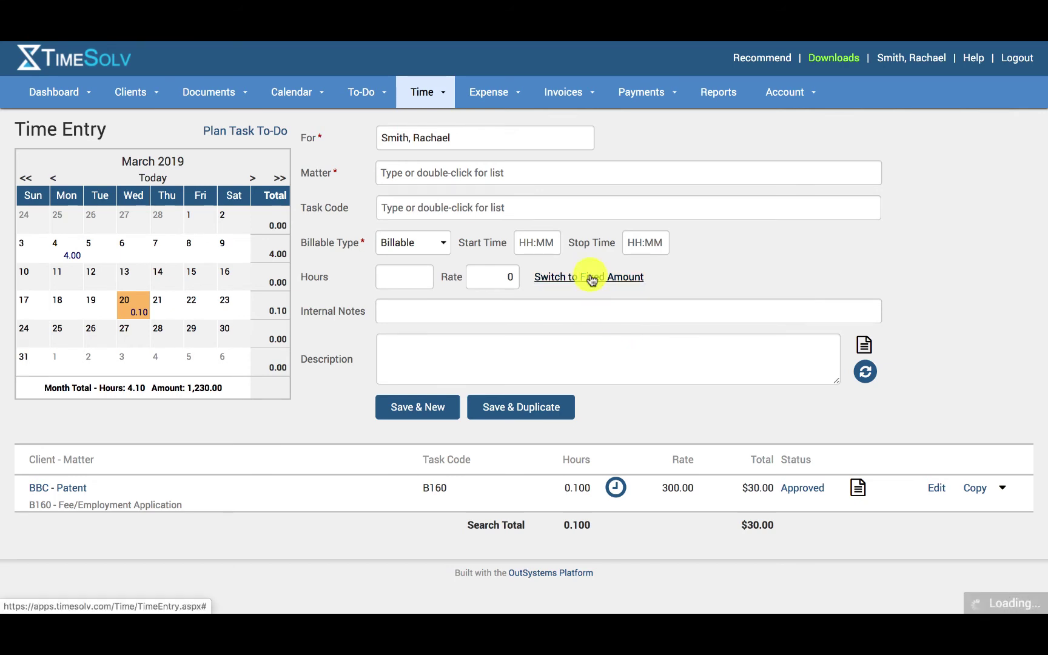
left_click(540, 274)
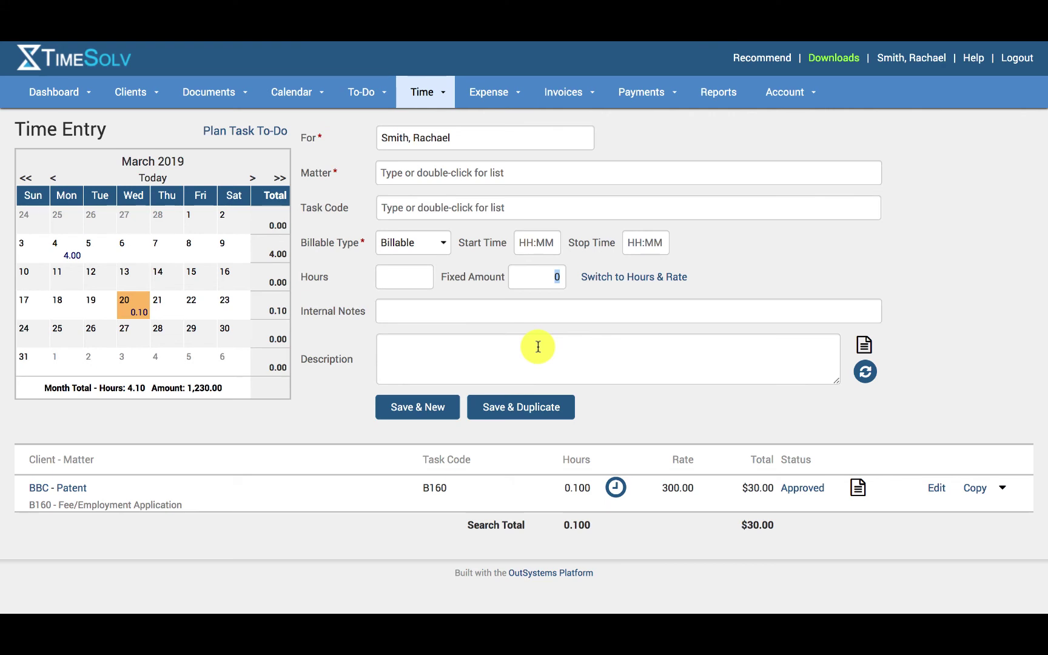
left_click(408, 318)
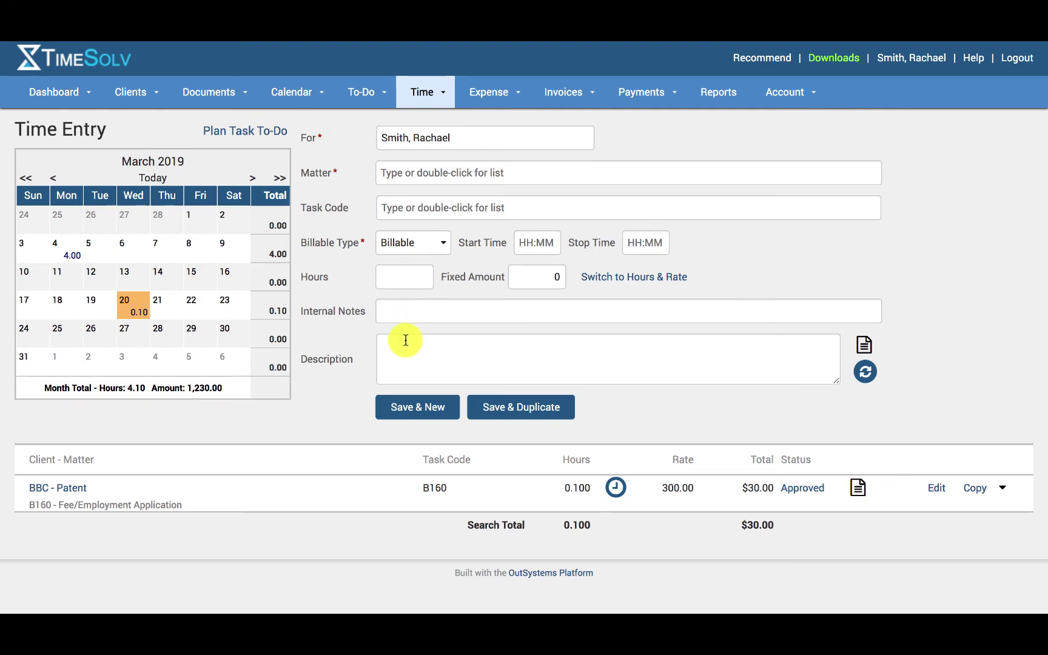
left_click(405, 340)
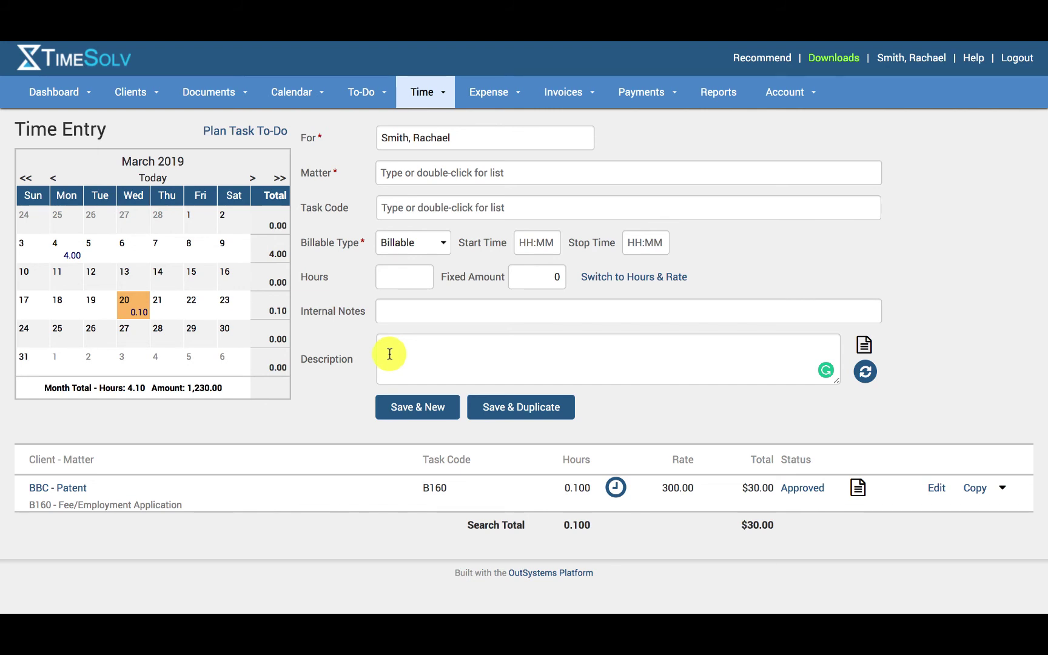
Copy AFFD from the abbreviations list into Description and expand it to 'Affirmed'
left_click(864, 345)
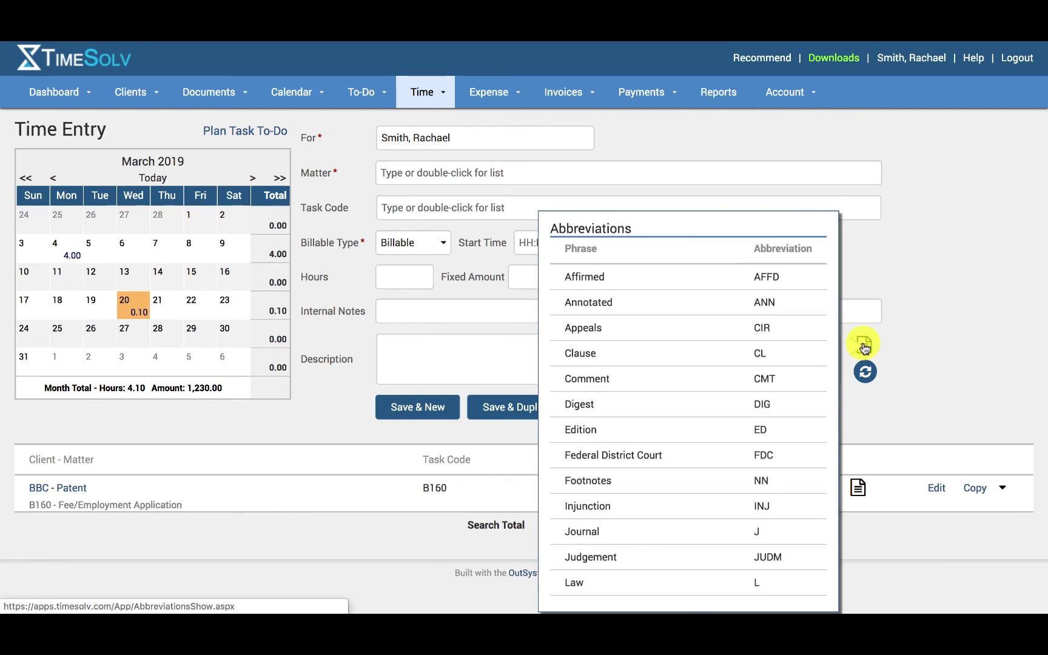
double_click(765, 278)
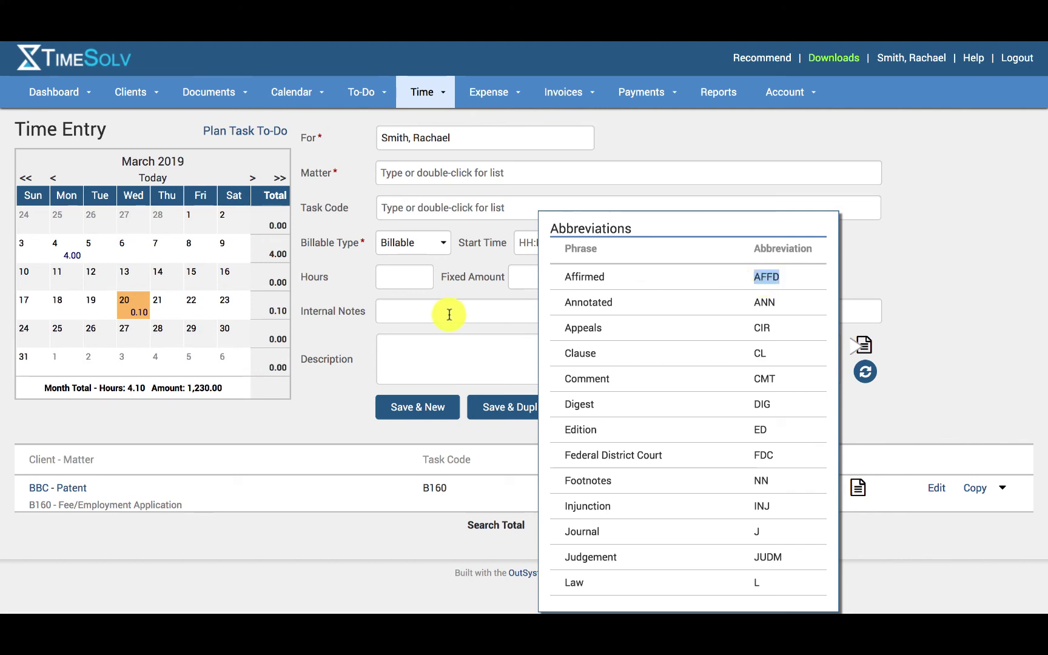
left_click(437, 357)
type("AFFD")
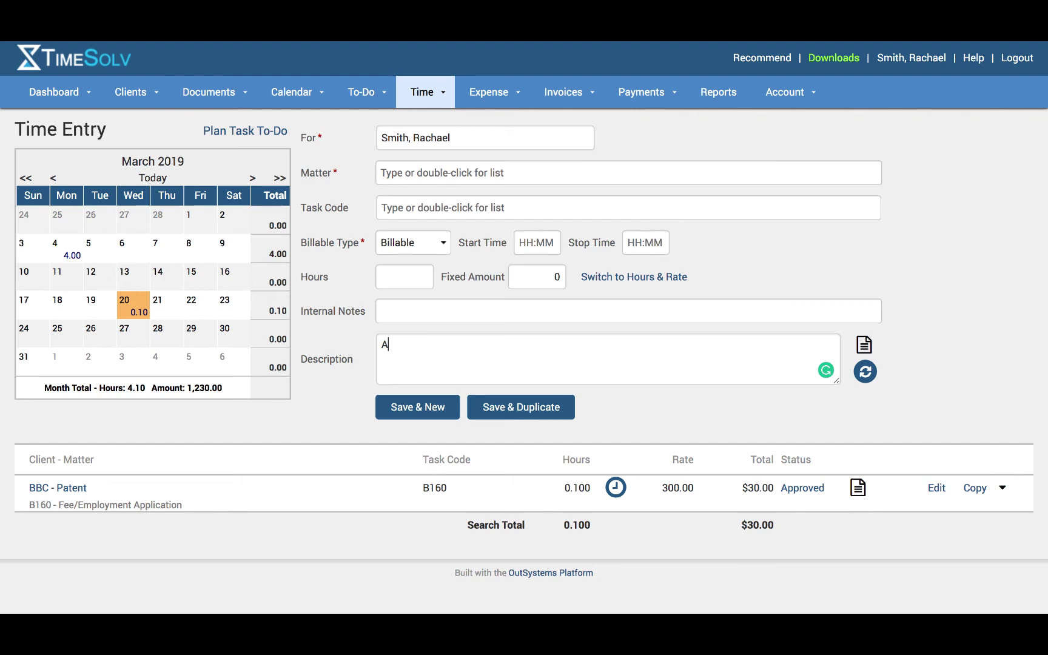
left_click(867, 374)
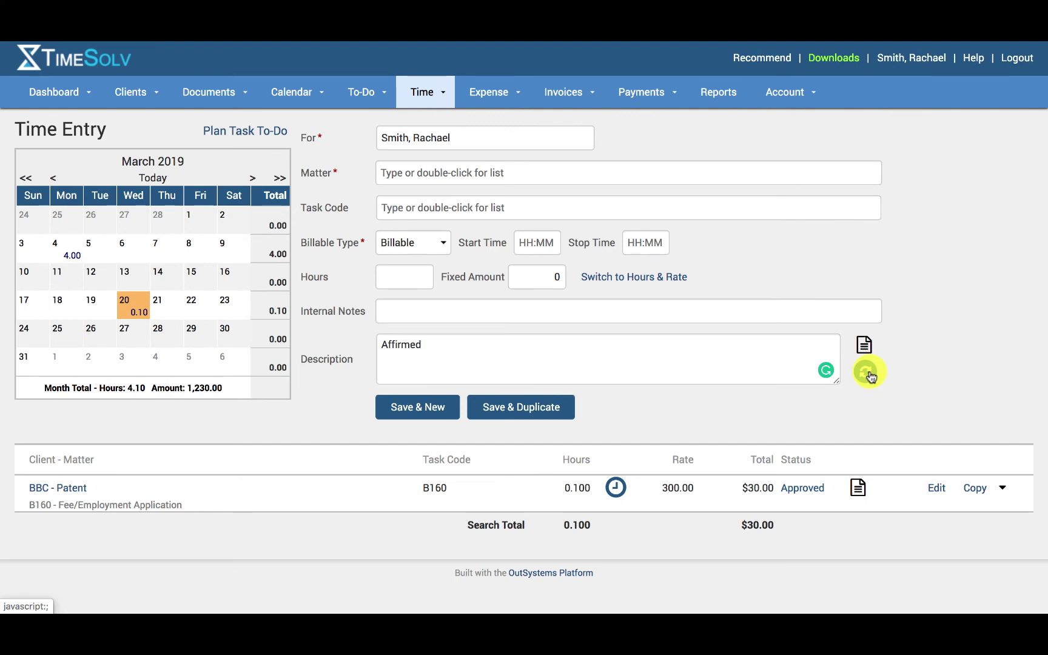
double_click(394, 343)
type("AFFD")
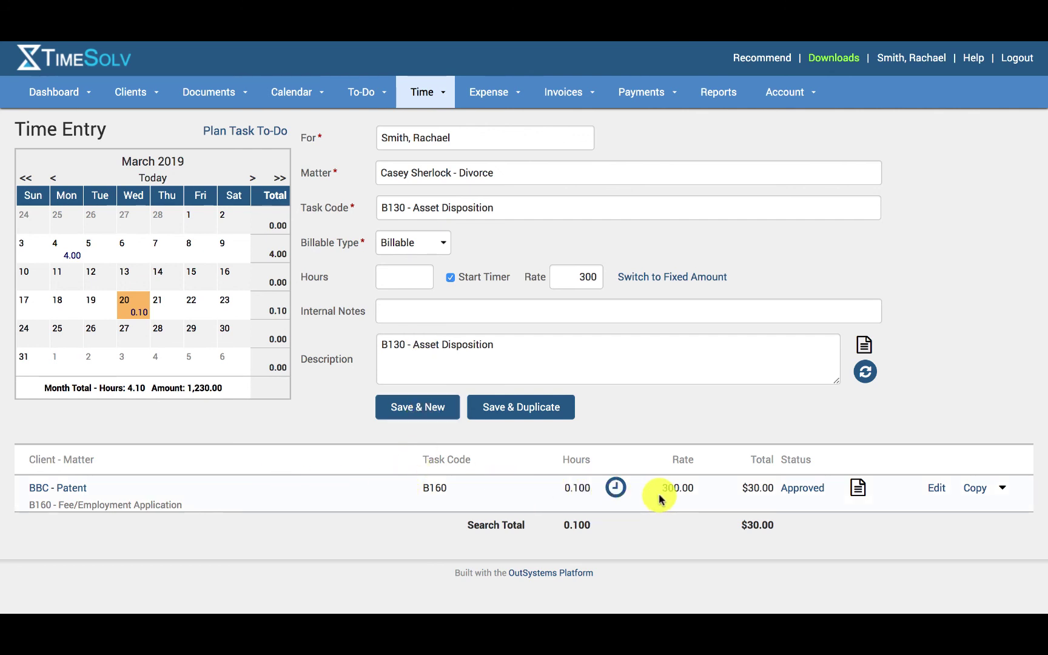
Start the BBC - Patent row's timer, then stop it again
left_click(615, 485)
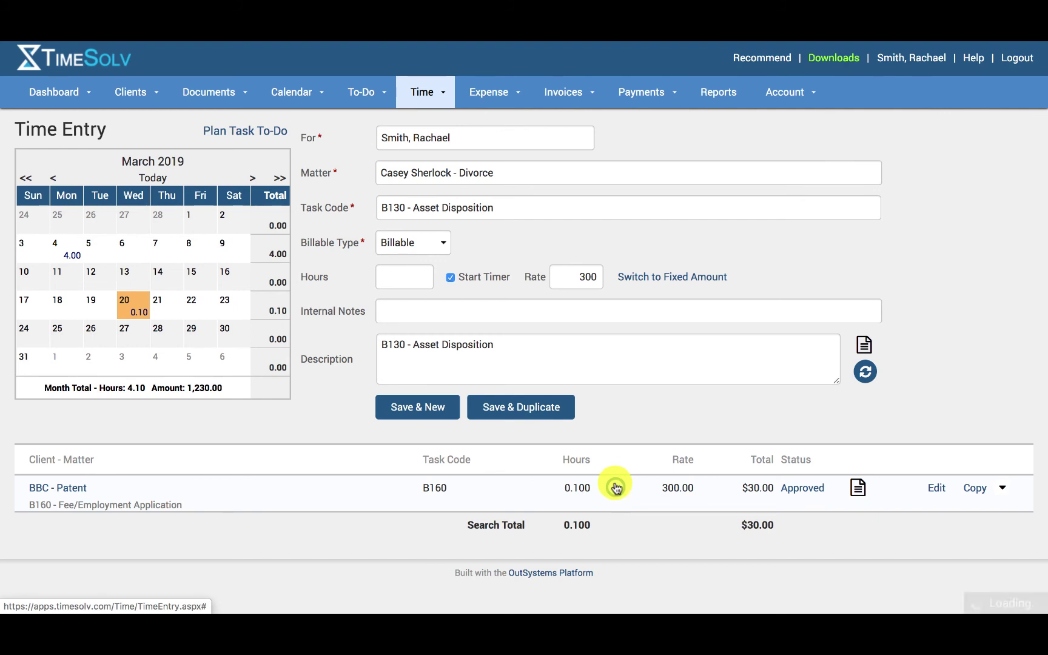
left_click(615, 486)
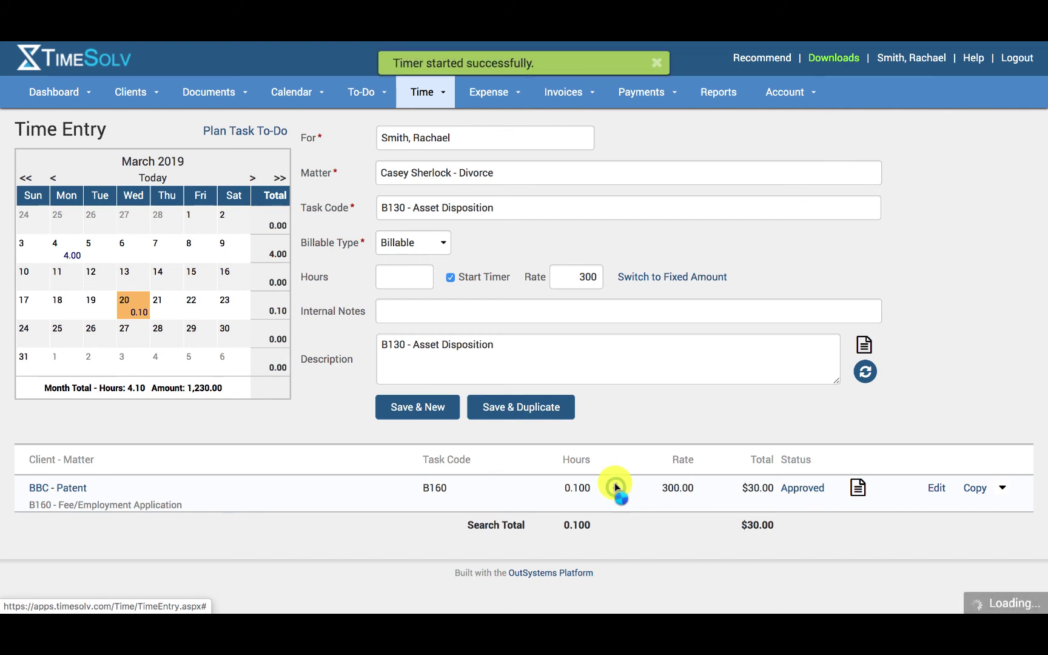
mouse_move(852, 489)
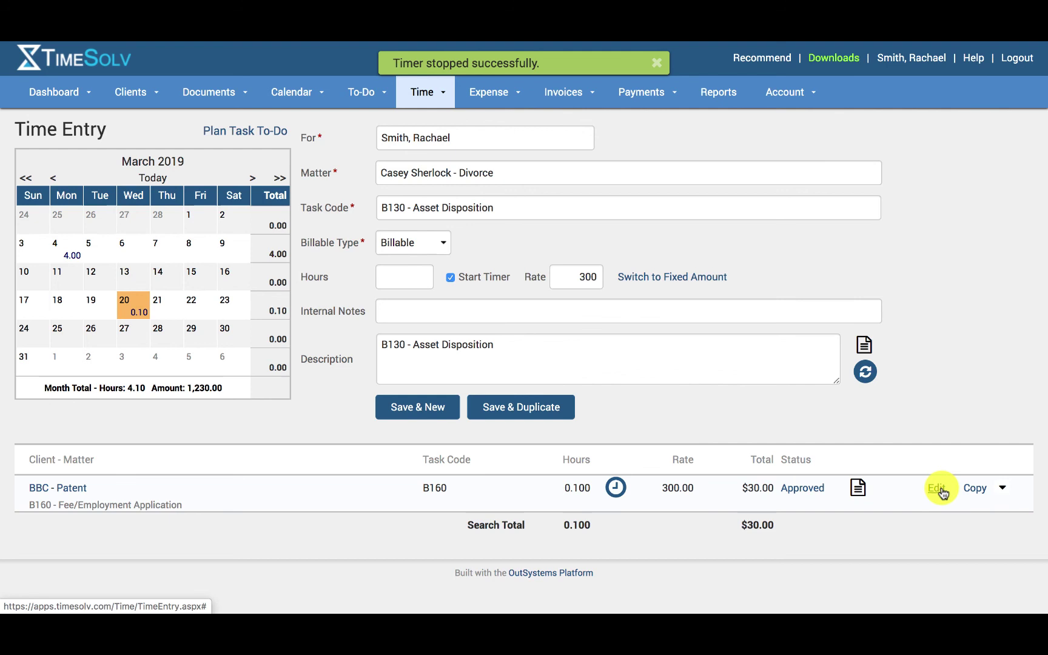
Edit and update the BBC - Patent entry, copy it into the form, and reveal Delete
left_click(940, 489)
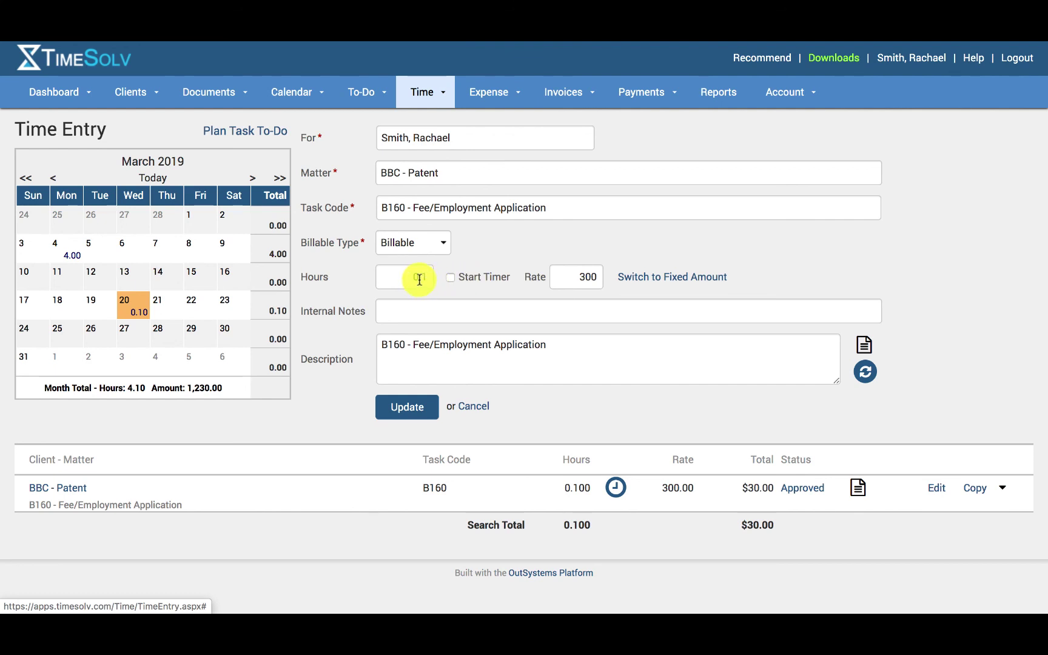
left_click(407, 407)
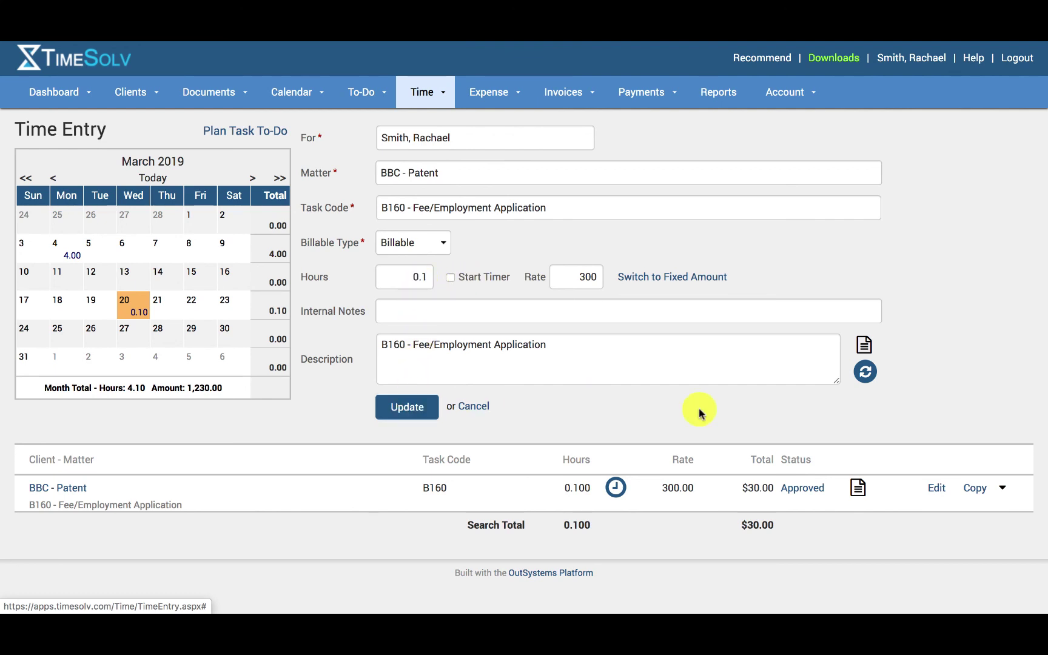
left_click(972, 487)
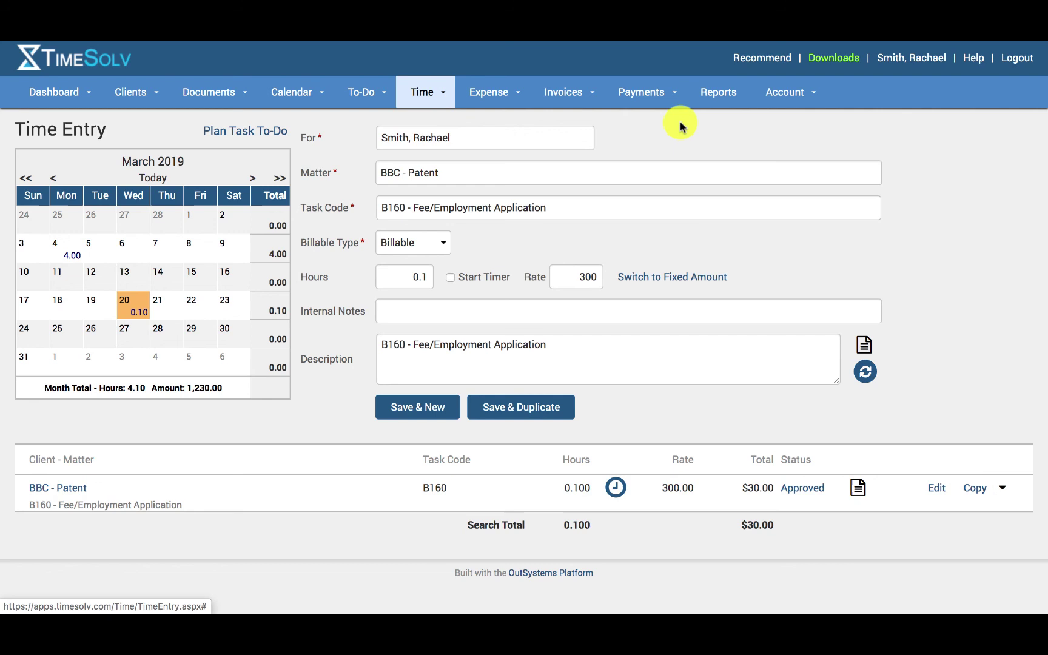
left_click(1003, 490)
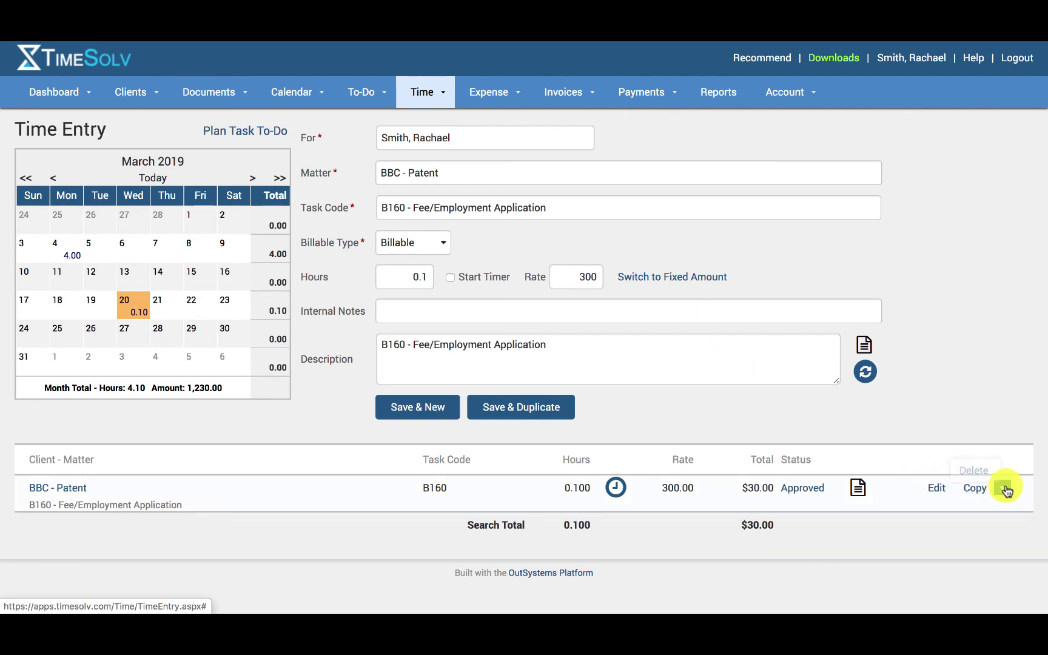